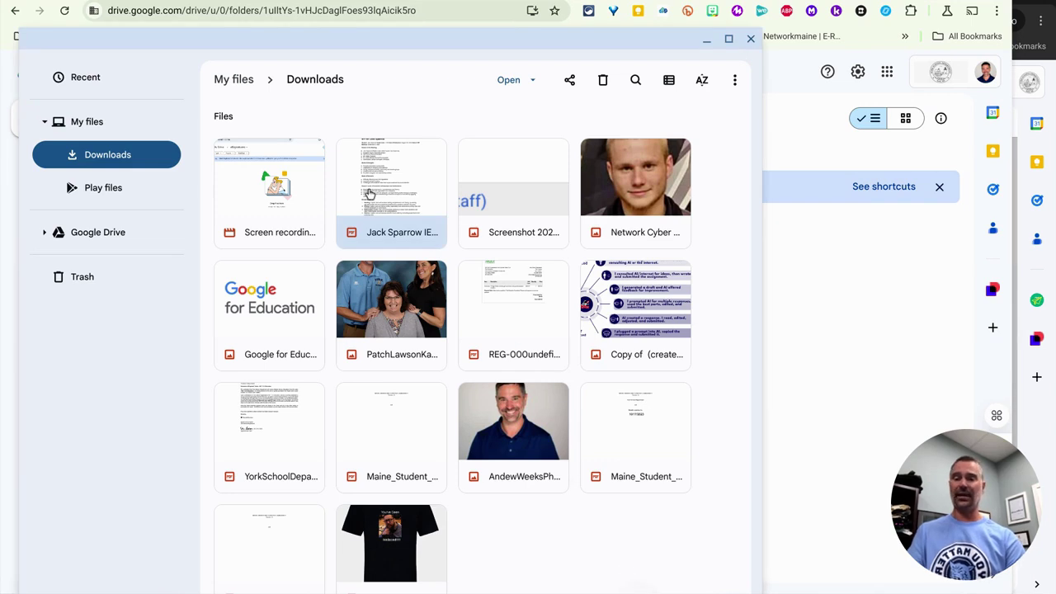
Upload the IEP example PDF into the eSignatures folder and preview it.
drag(368, 192, 830, 282)
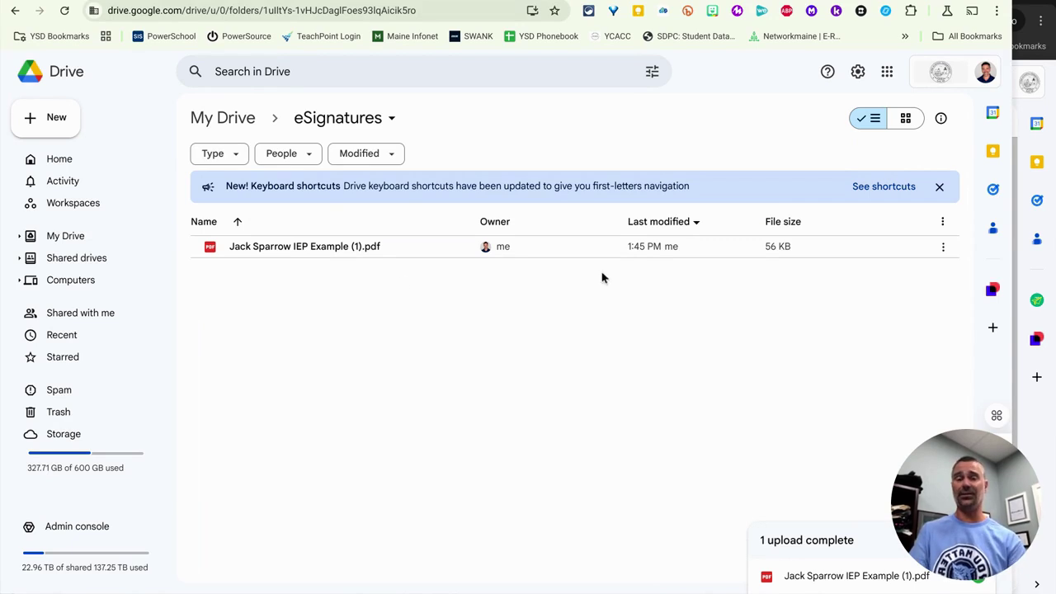
double_click(355, 250)
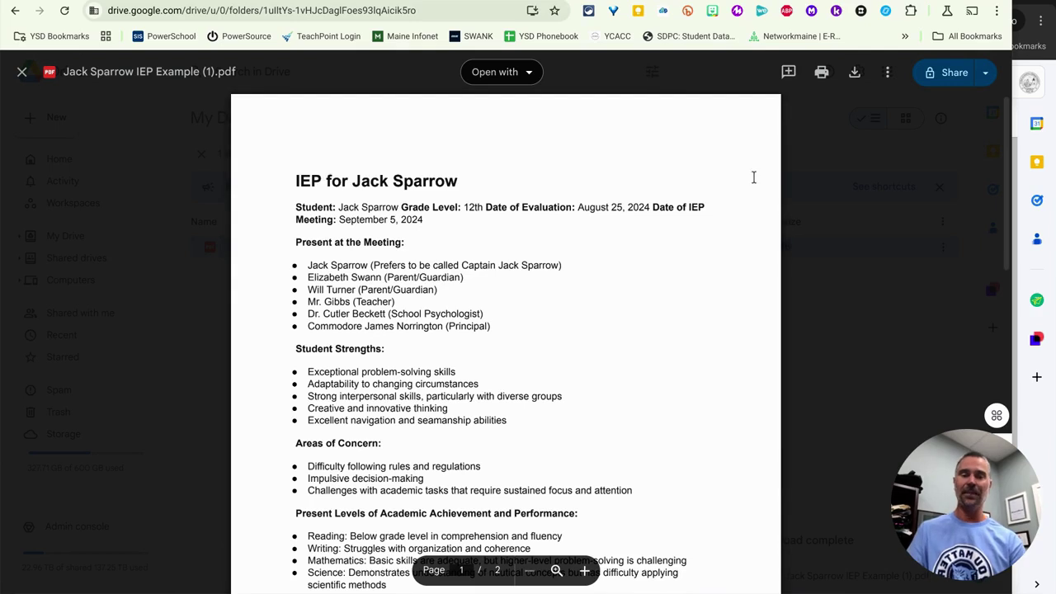
Open eSignature on the IEP PDF, add Signers 2 and 3, and scroll to page 2's signature lines.
click(887, 73)
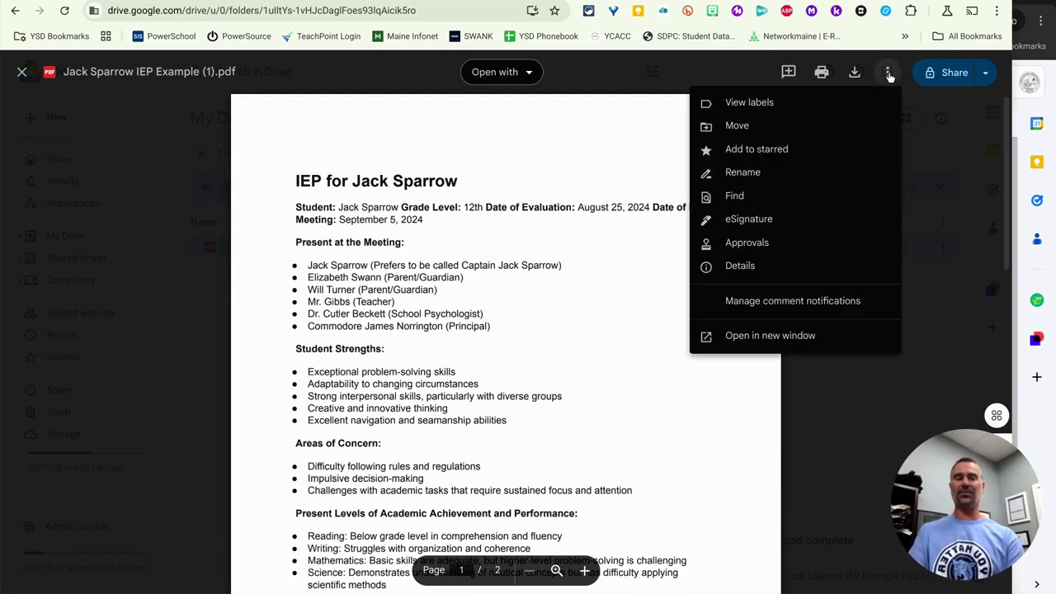
click(742, 220)
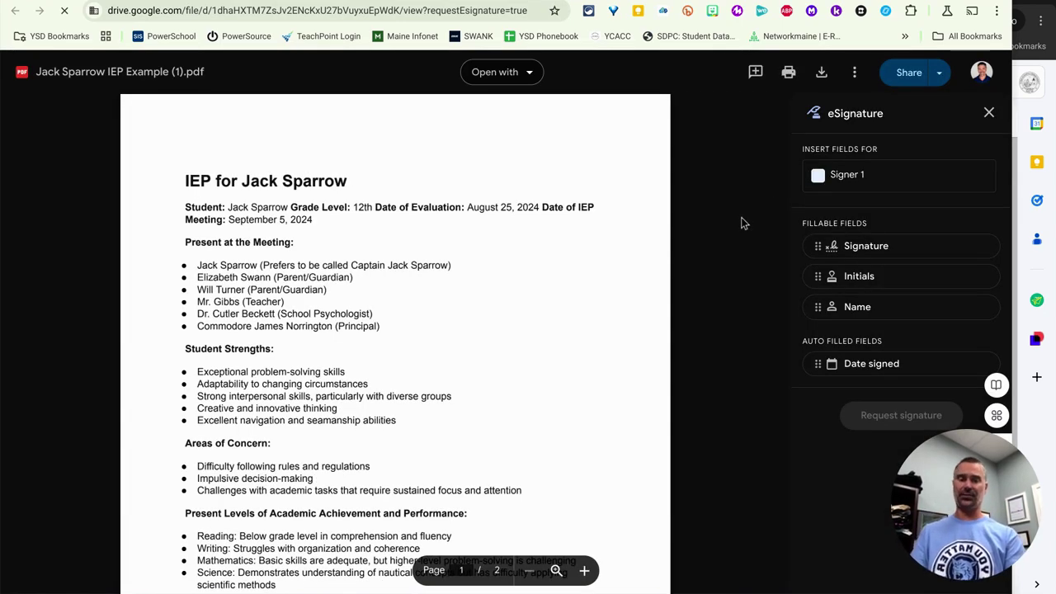
click(829, 183)
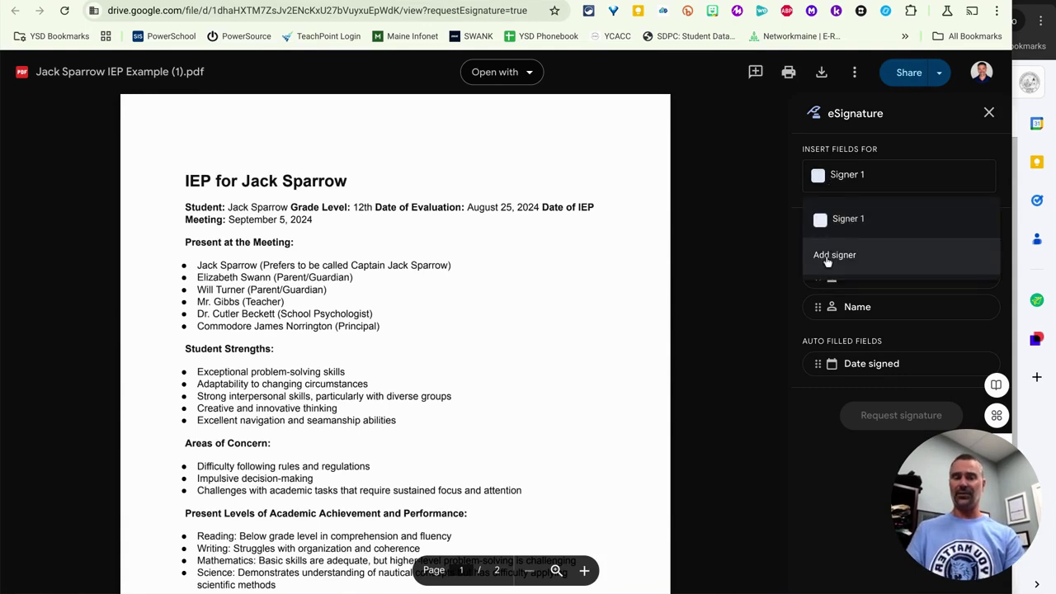
click(828, 257)
click(835, 186)
click(837, 264)
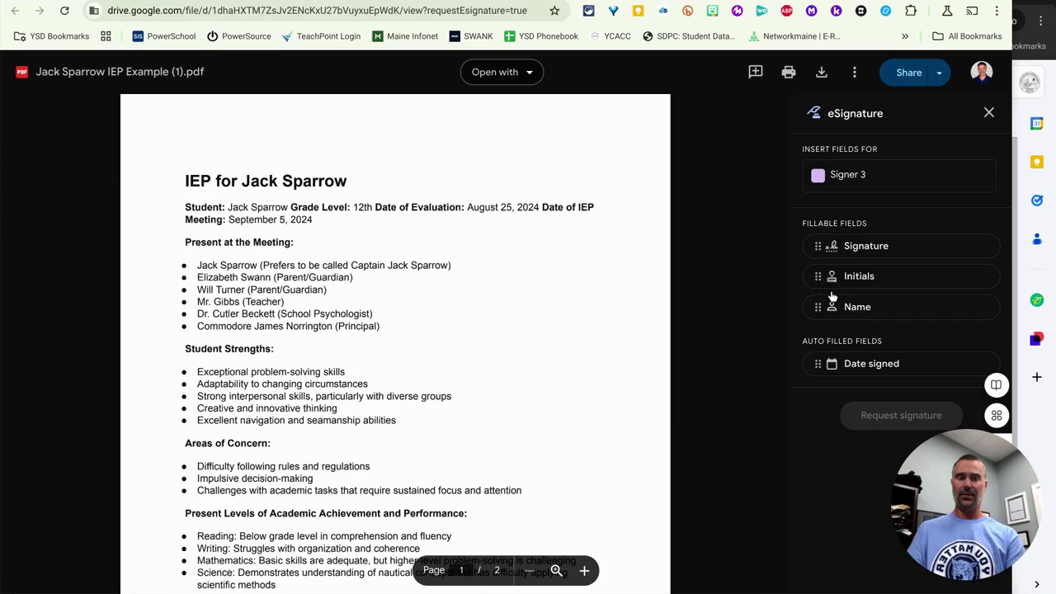
scroll(637, 276, down, 5)
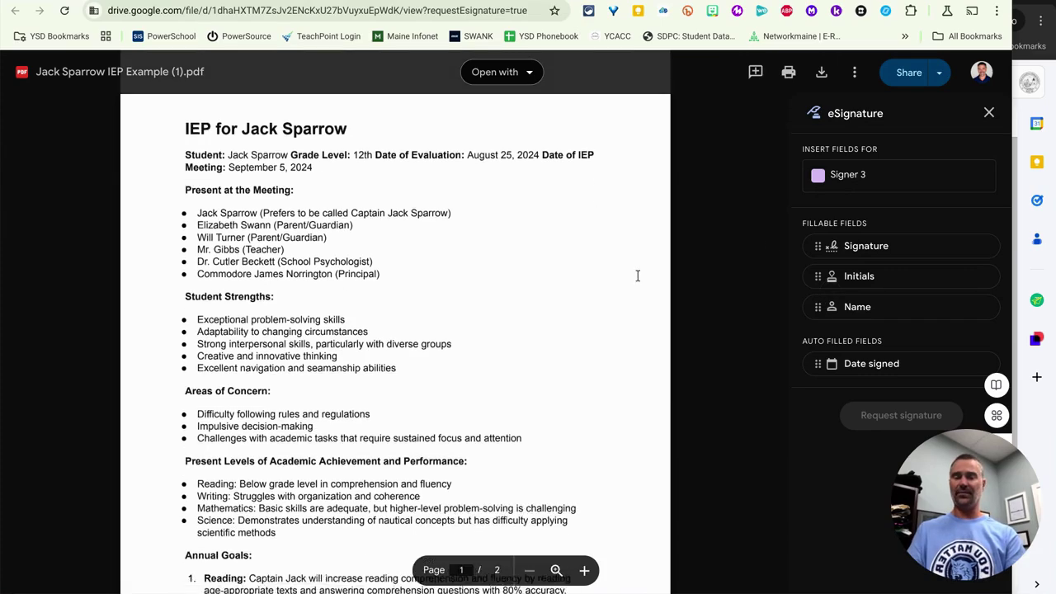
scroll(637, 276, down, 5)
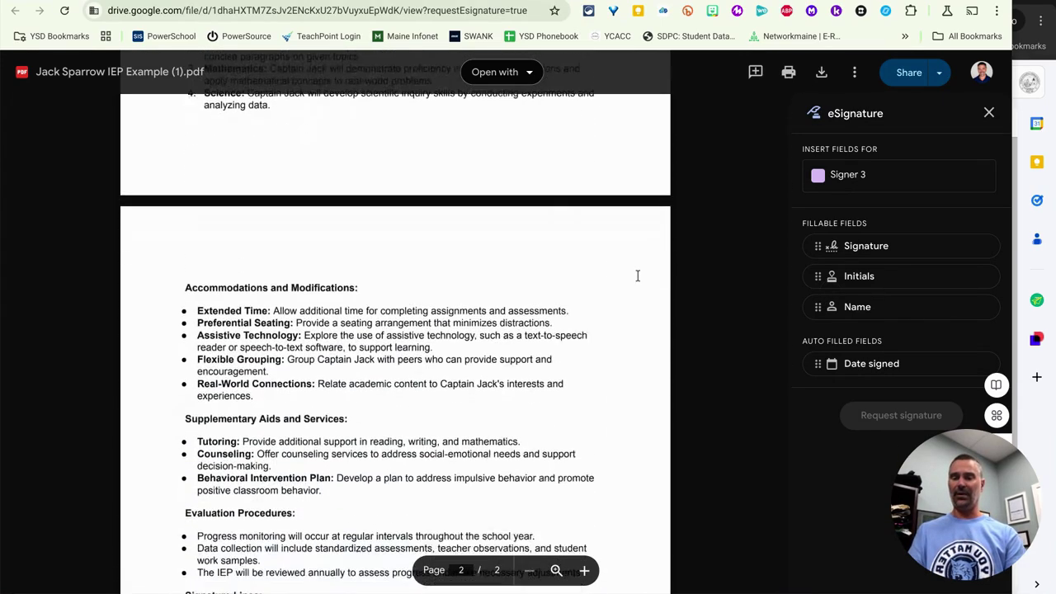
scroll(637, 276, down, 3)
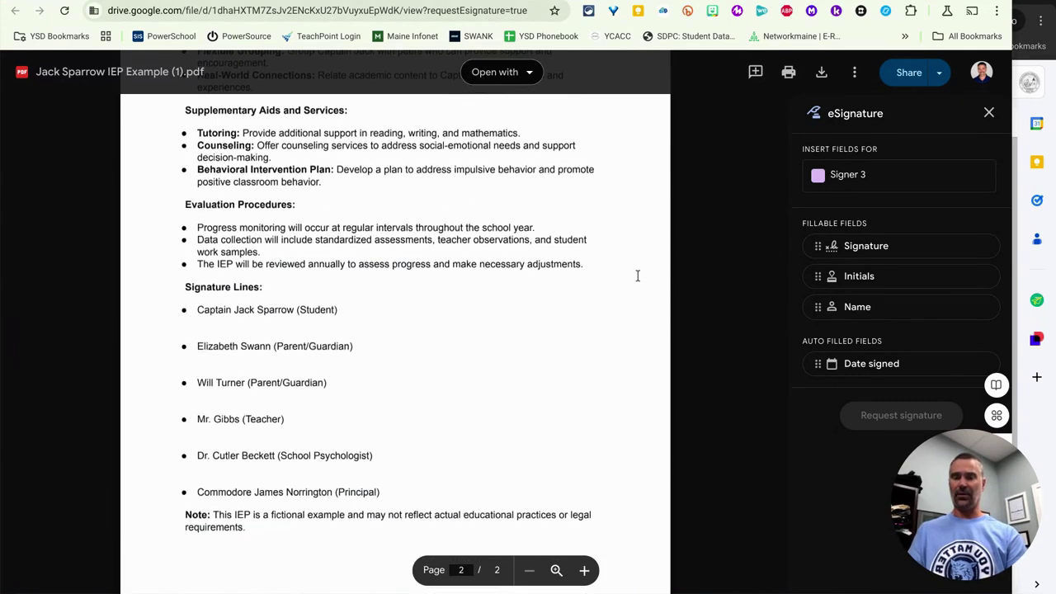
Place Signer 1's signature and date-signed fields under the first signature line.
click(829, 177)
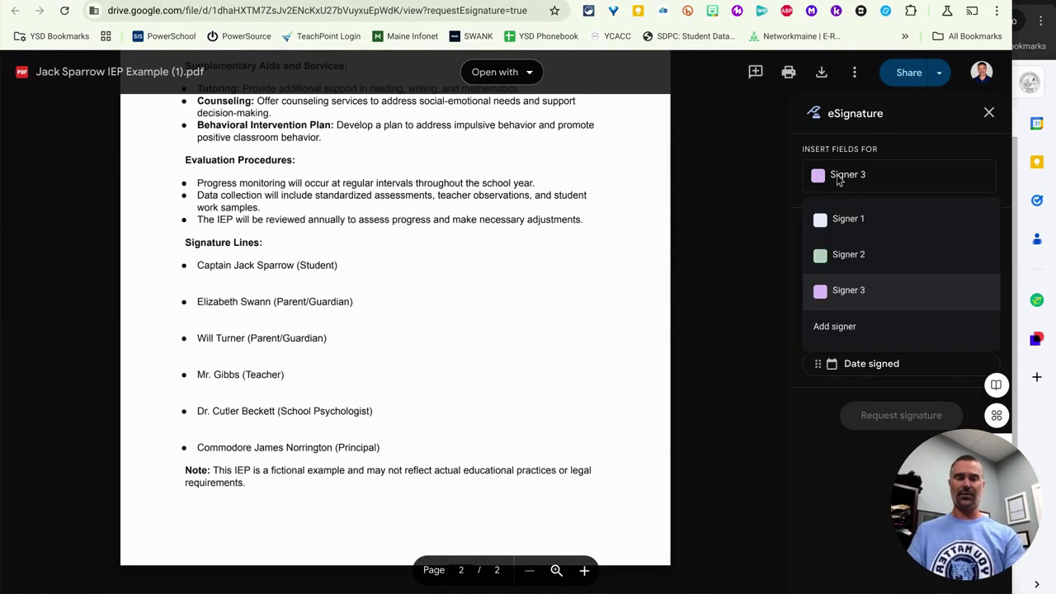
click(835, 220)
mouse_move(827, 251)
mouse_down()
mouse_move(479, 215)
mouse_move(283, 278)
mouse_move(208, 267)
mouse_move(198, 278)
mouse_up()
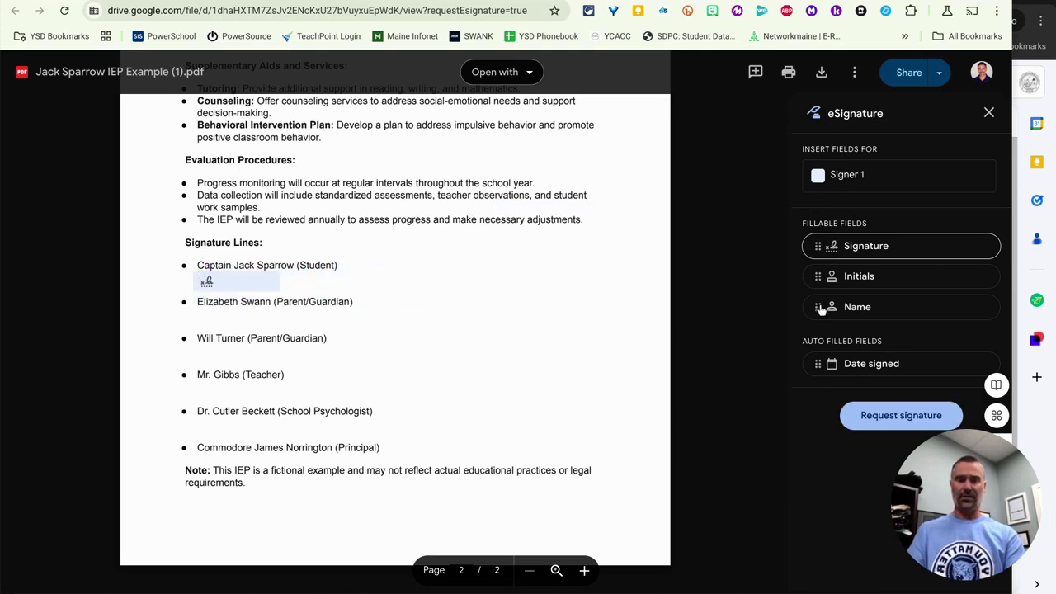
mouse_move(818, 367)
mouse_down()
mouse_move(653, 285)
mouse_move(336, 257)
mouse_move(311, 279)
mouse_move(300, 272)
mouse_up()
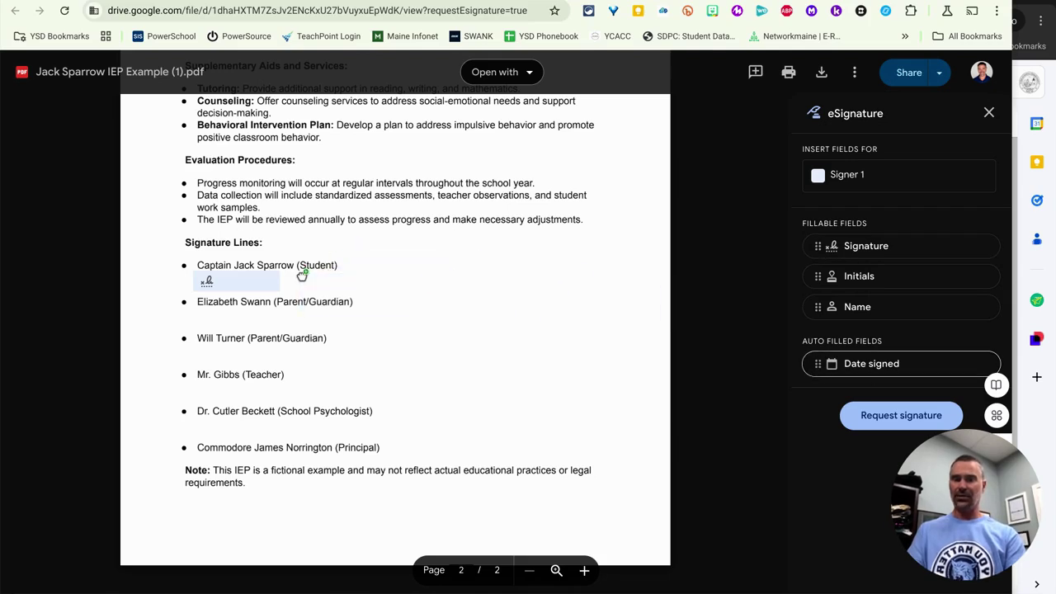
Place Signer 2's signature and date-signed fields under the second signature line.
click(821, 184)
click(833, 216)
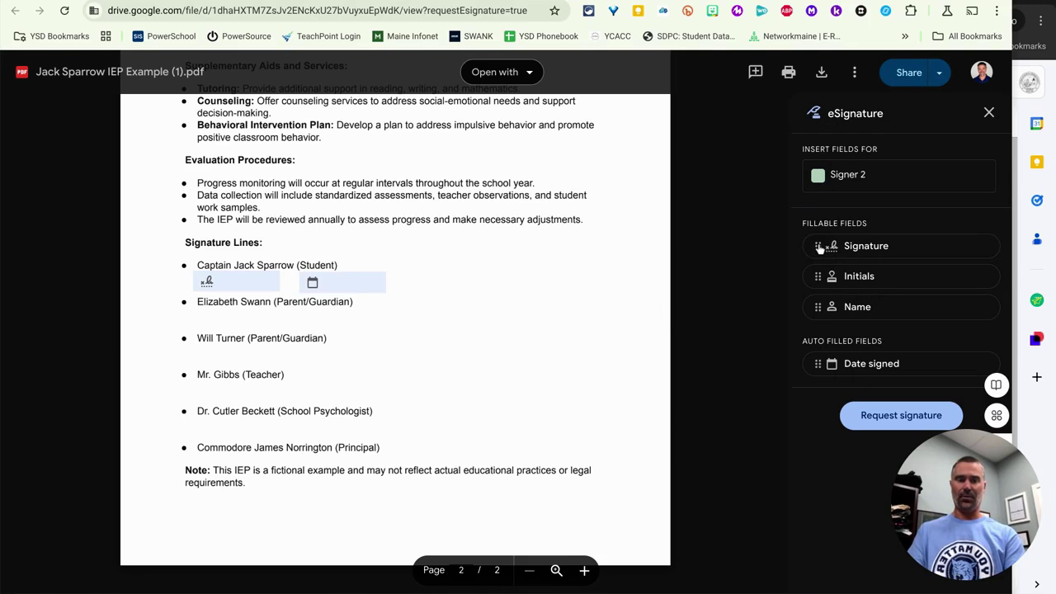
mouse_move(819, 248)
mouse_down()
mouse_move(491, 296)
mouse_move(211, 297)
mouse_move(196, 311)
mouse_up()
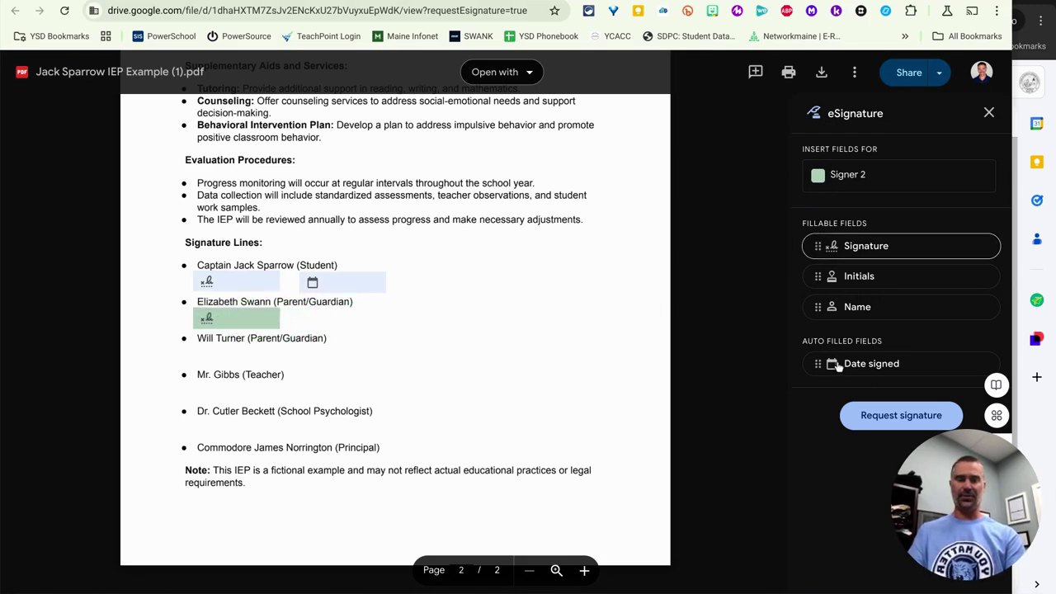
drag(820, 372, 293, 312)
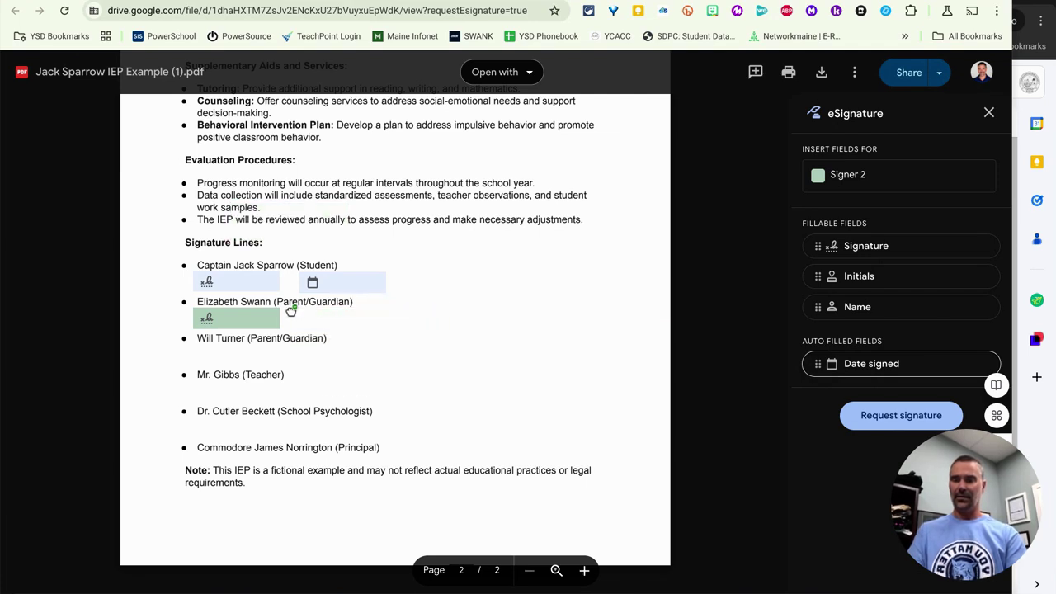
Place Signer 3's signature and date-signed fields under the third signature line.
click(835, 177)
click(835, 290)
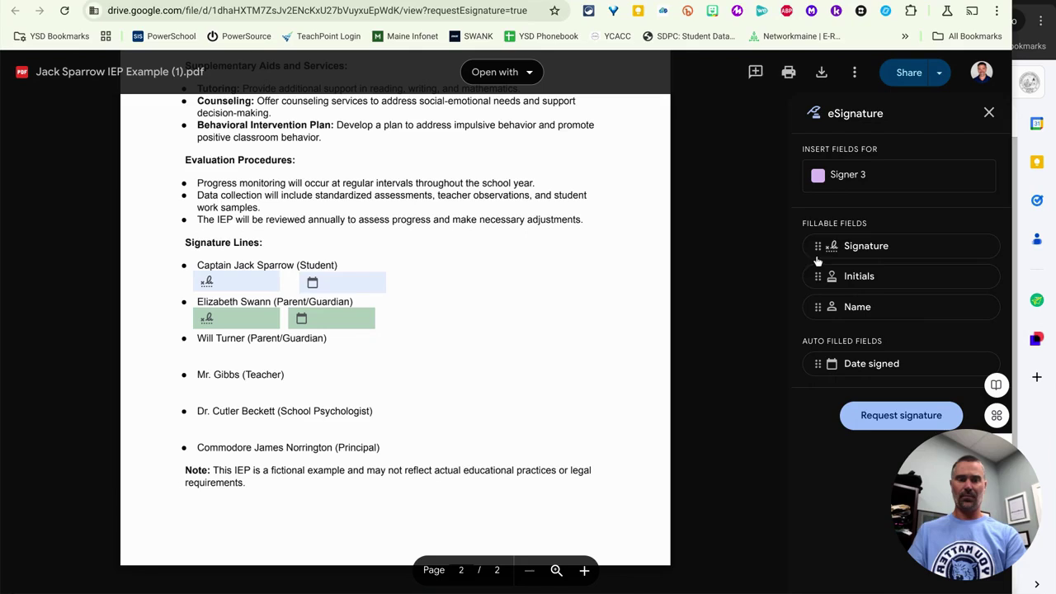
mouse_move(818, 247)
mouse_down()
mouse_move(754, 274)
mouse_move(187, 335)
mouse_move(195, 348)
mouse_up()
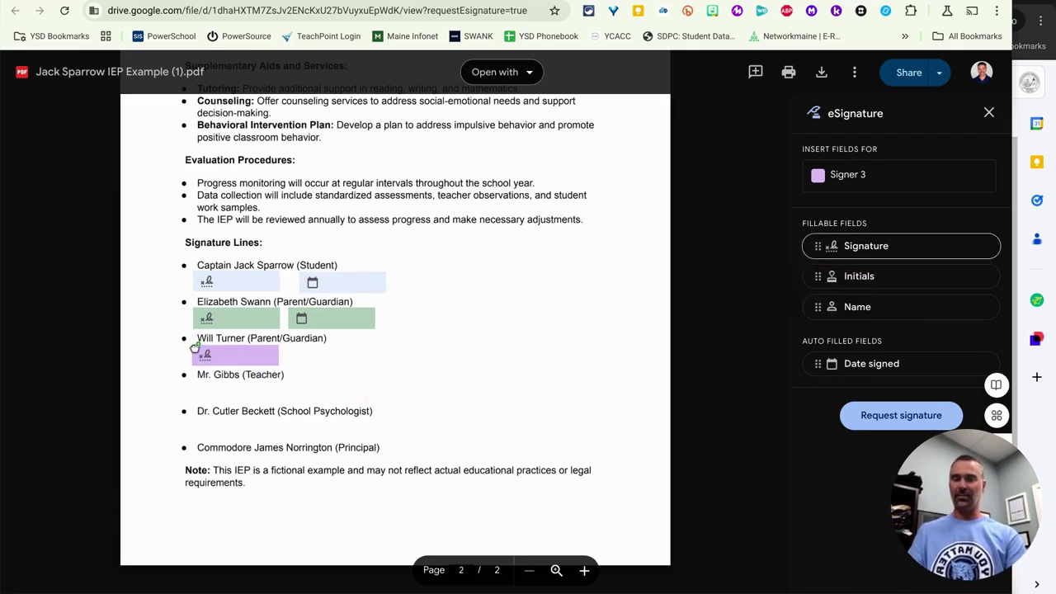
drag(819, 369, 298, 349)
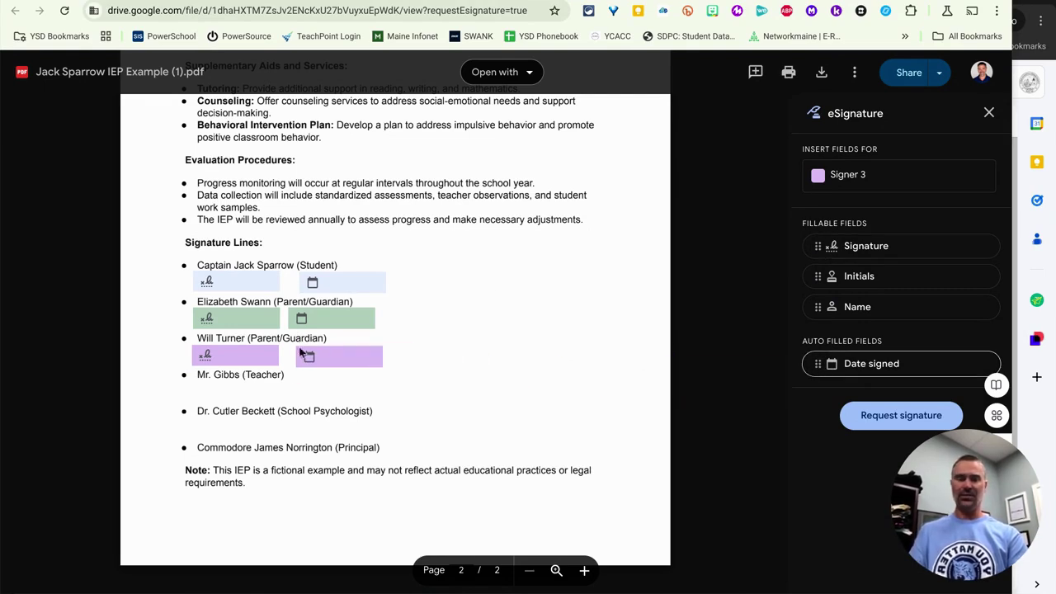
In the signature request form, look up a contact and assign them as Signer 1.
click(868, 419)
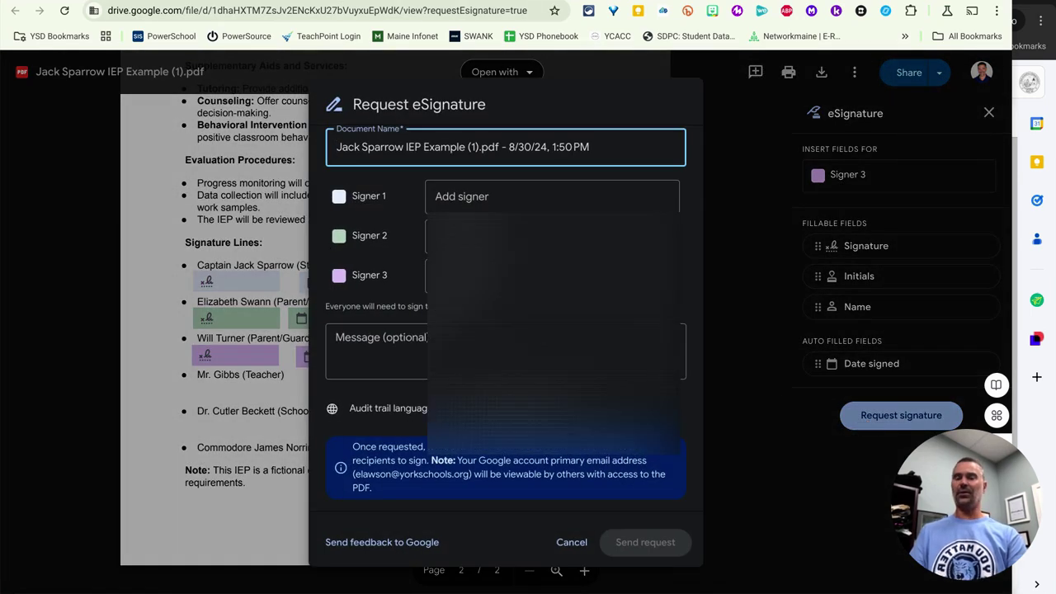
click(513, 206)
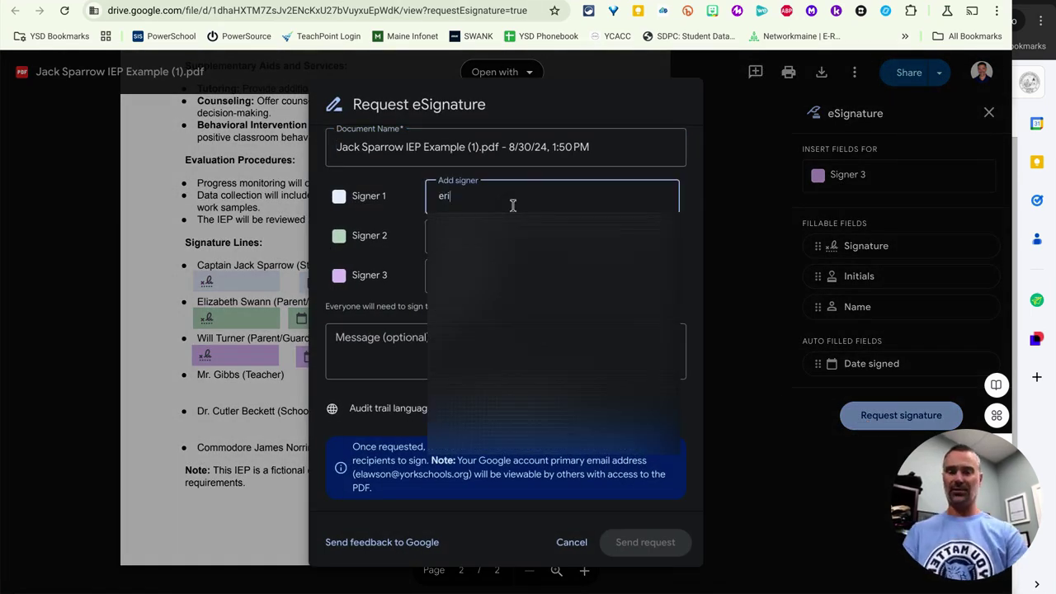
click(549, 233)
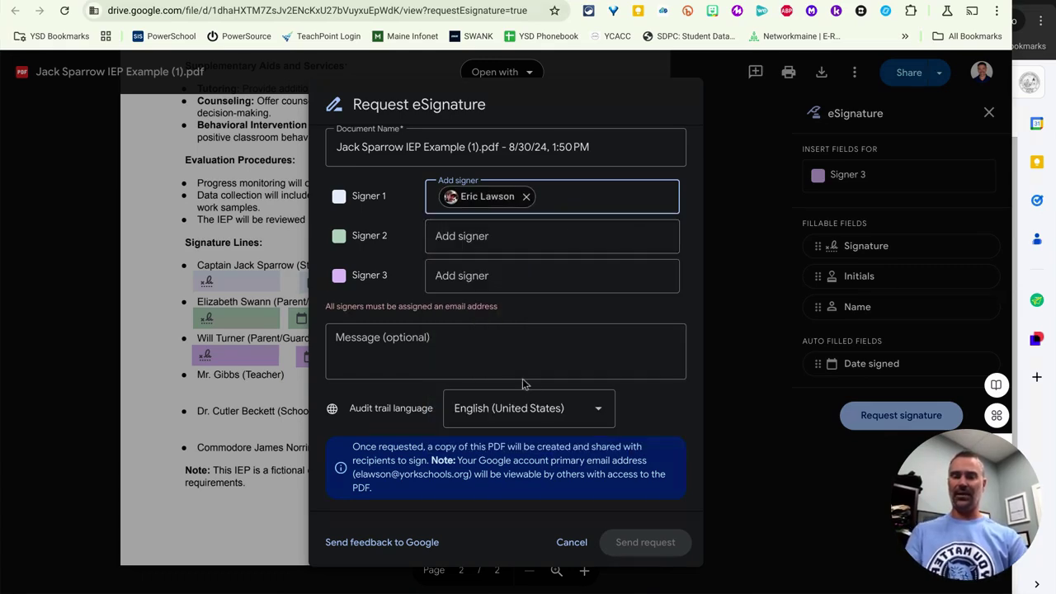
Write the message 'Please sign before' and assign a contact as Signer 2.
click(538, 355)
text(Please sign before ....)
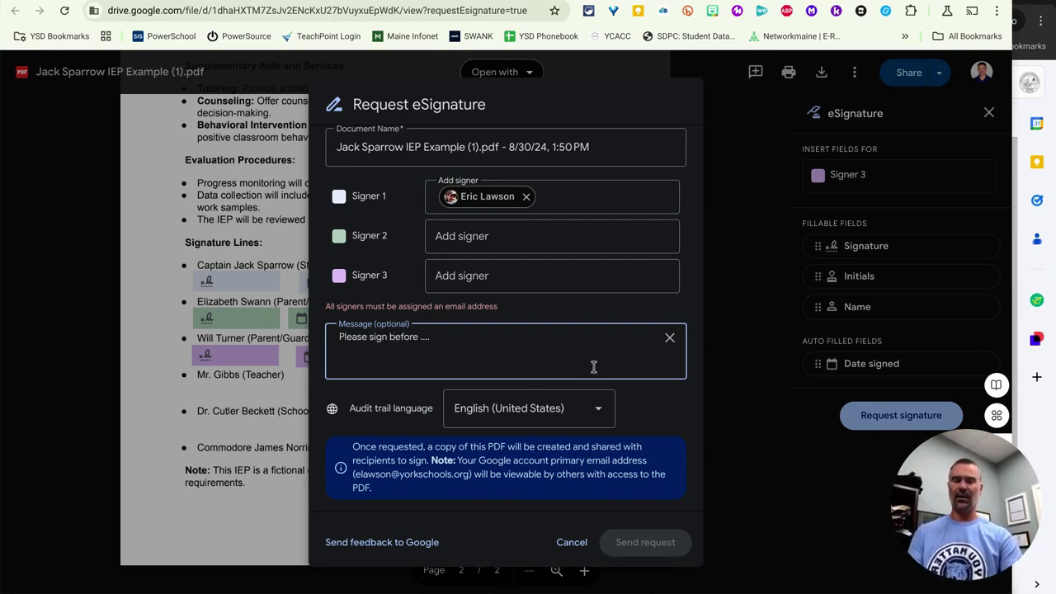
click(550, 231)
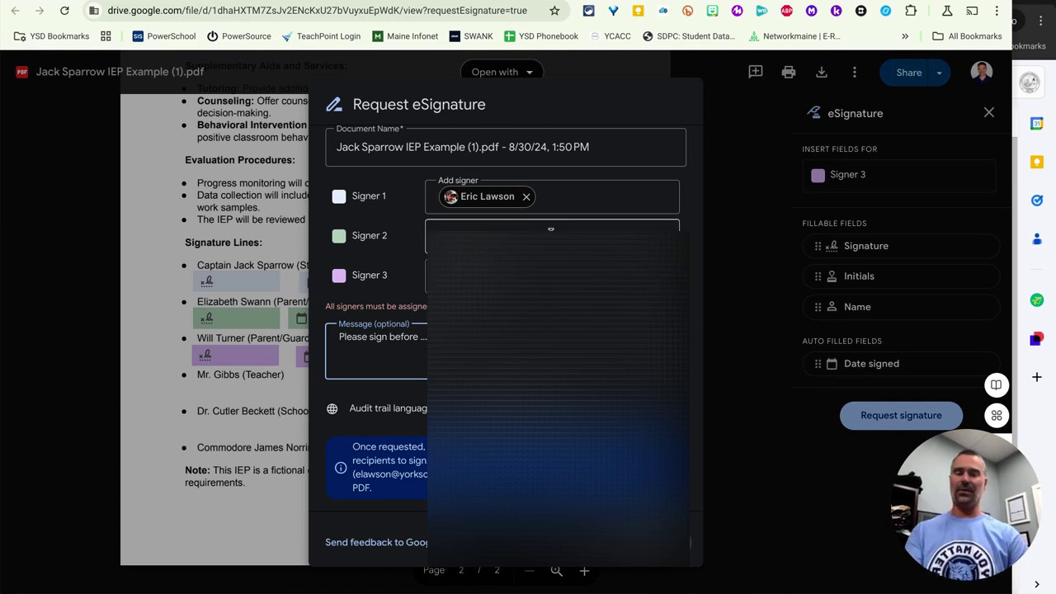
click(677, 570)
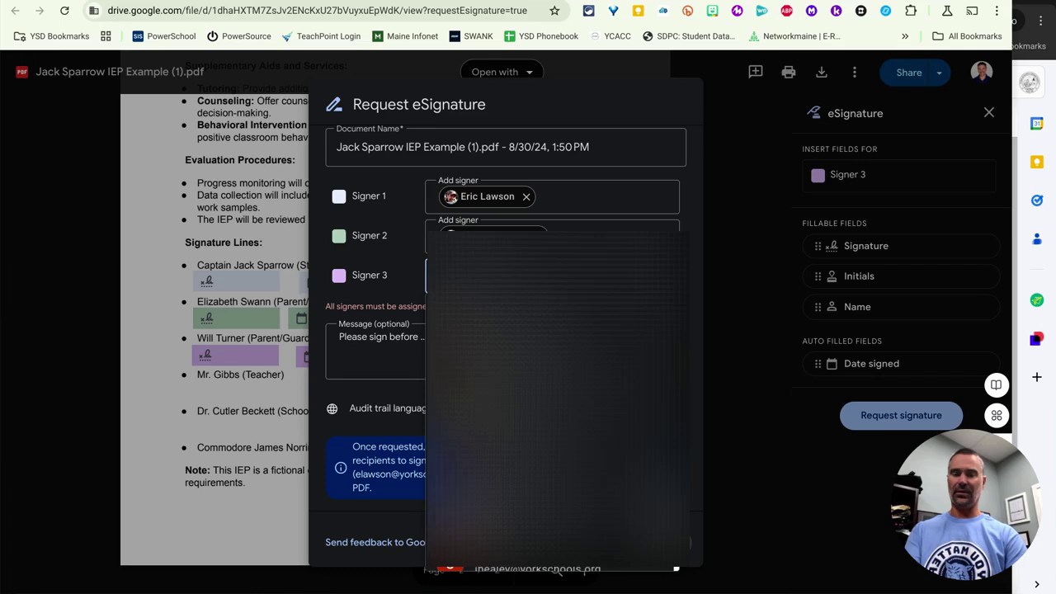
click(699, 387)
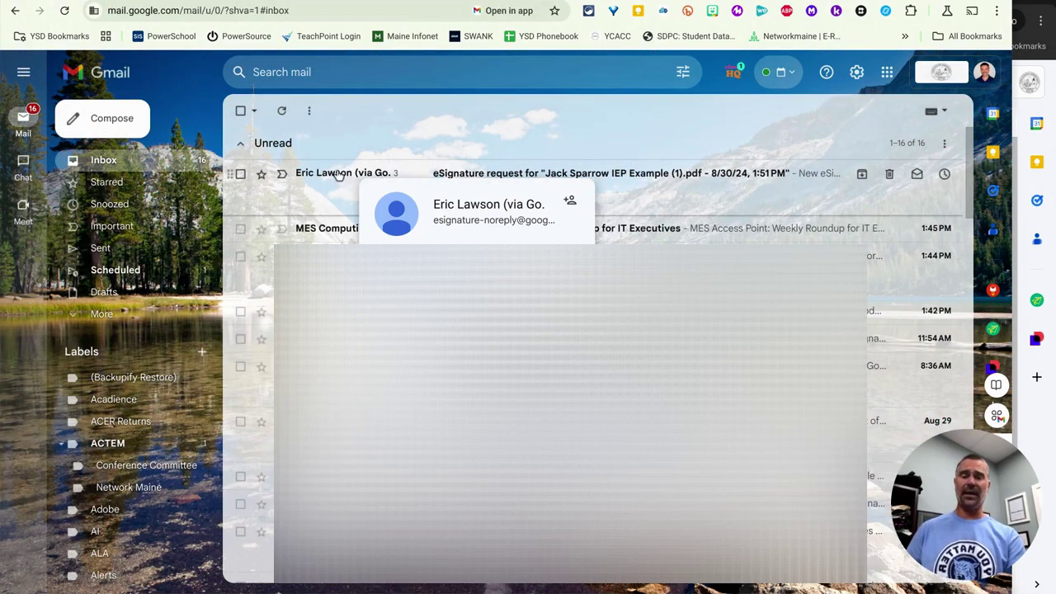
Open the eSignature request email and its IEP document awaiting signature.
click(332, 177)
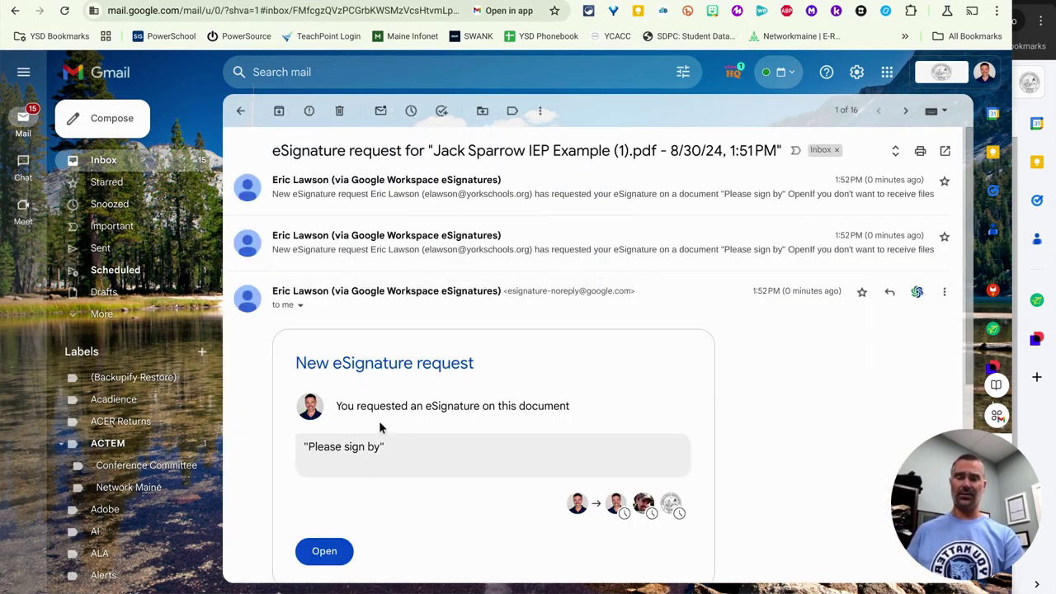
click(335, 551)
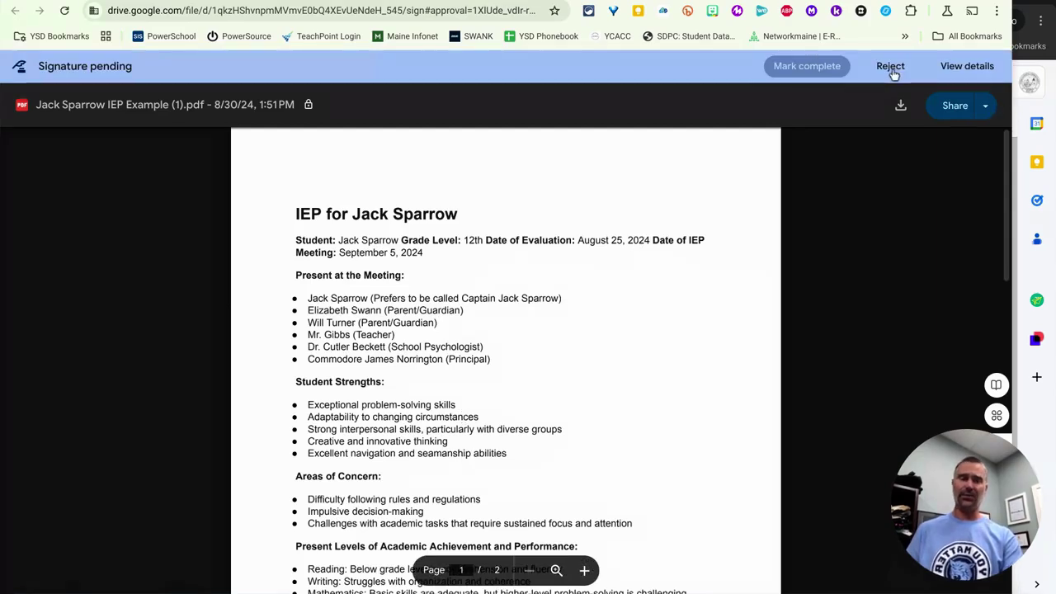
Sign the student's signature line, entering the signer's name and initials and adopting the signature.
scroll(588, 201, down, 15)
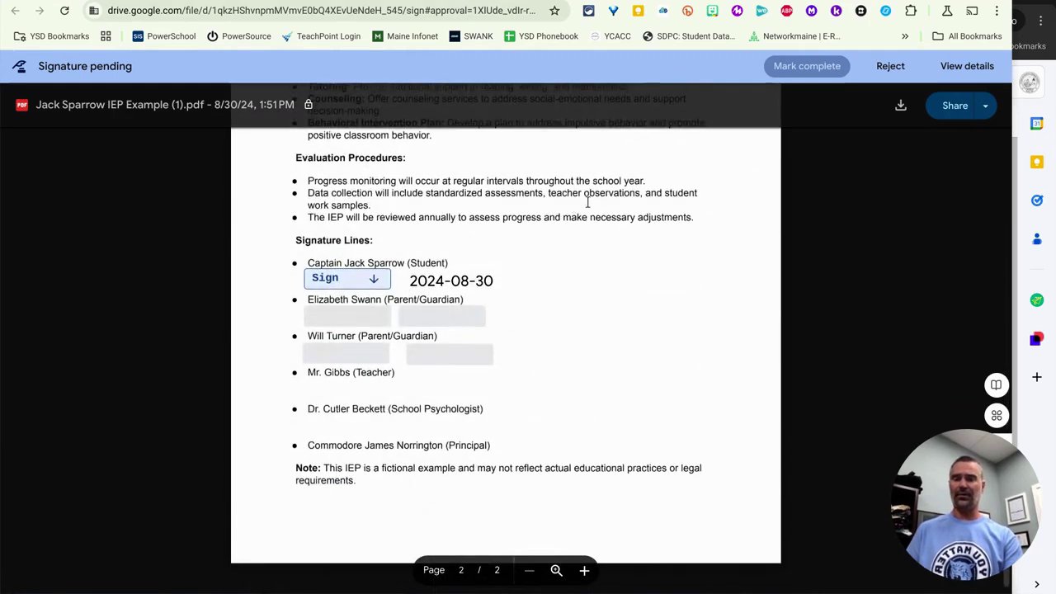
click(371, 283)
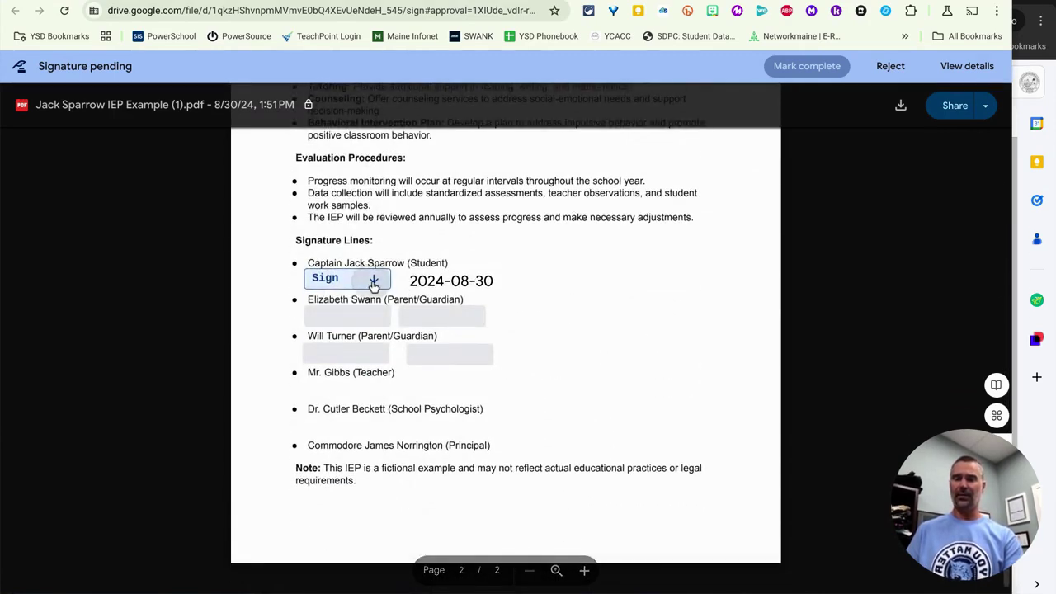
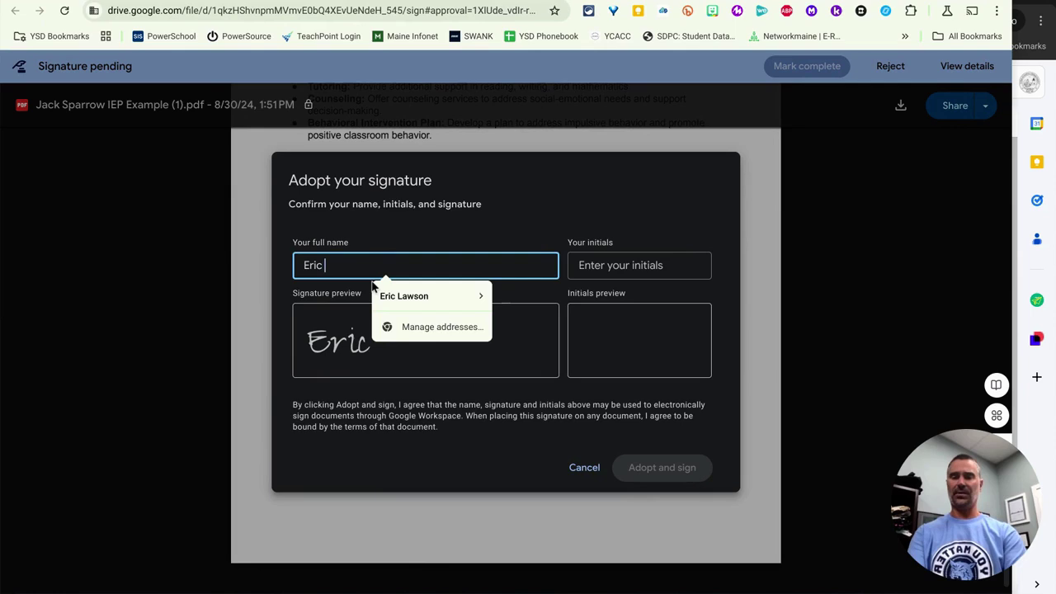
click(615, 265)
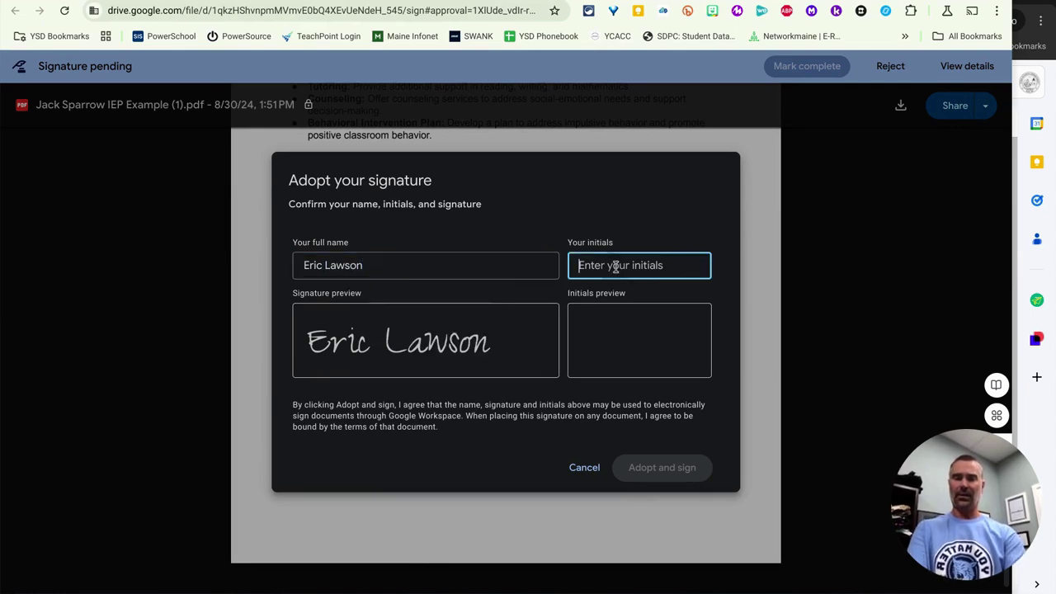
text(EVL)
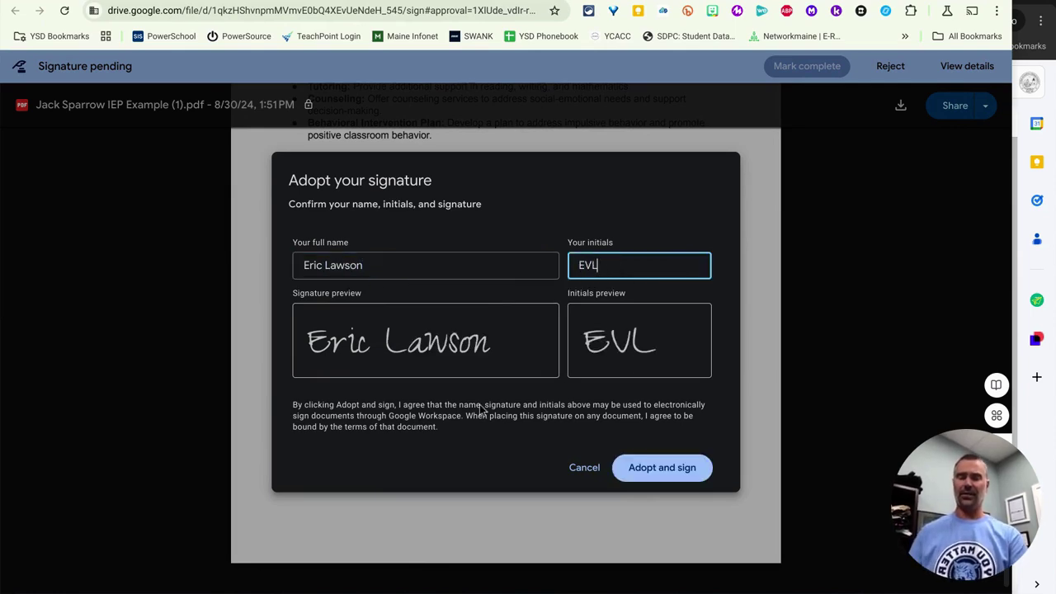
click(654, 472)
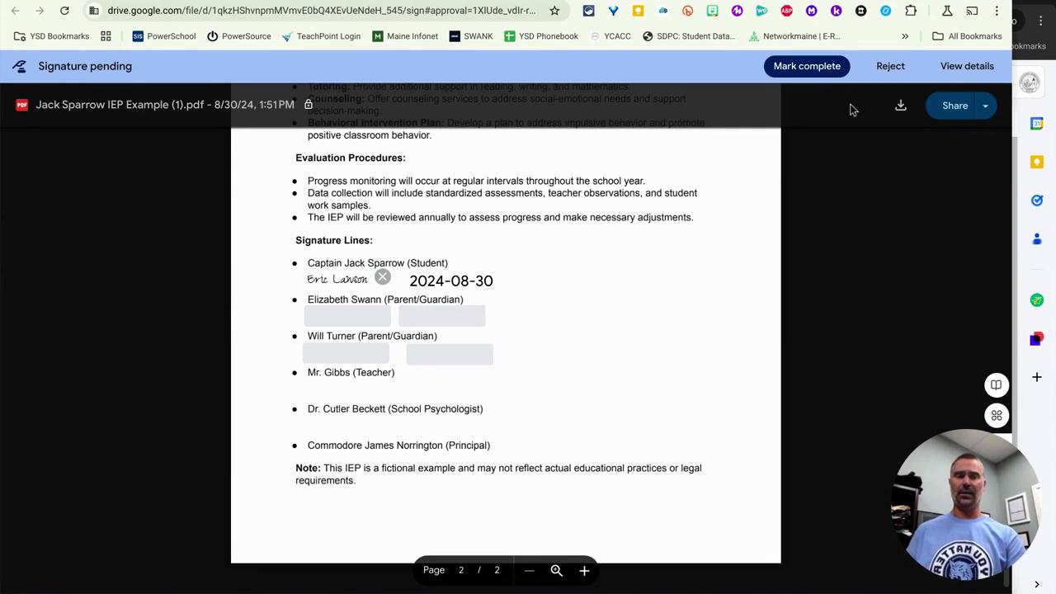
Mark the signing complete, agree to the eSignature terms, and close the signing window.
click(825, 72)
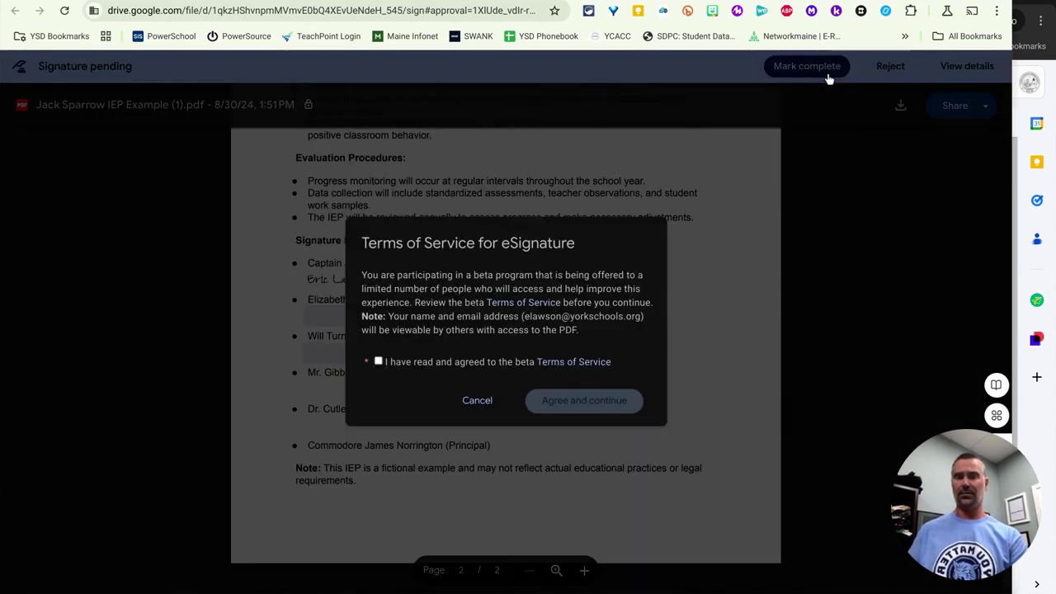
click(378, 363)
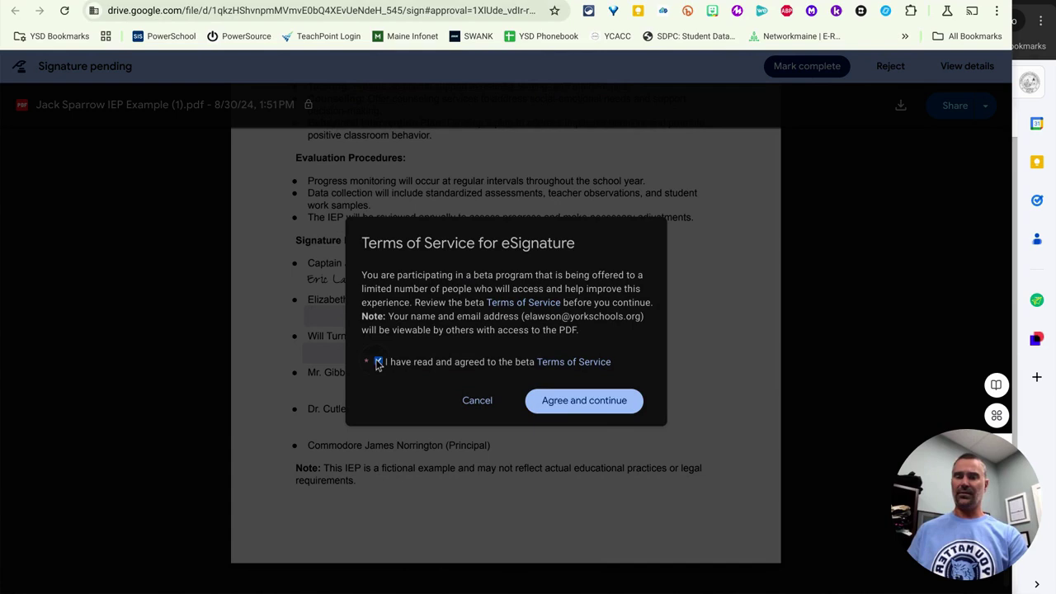
click(608, 401)
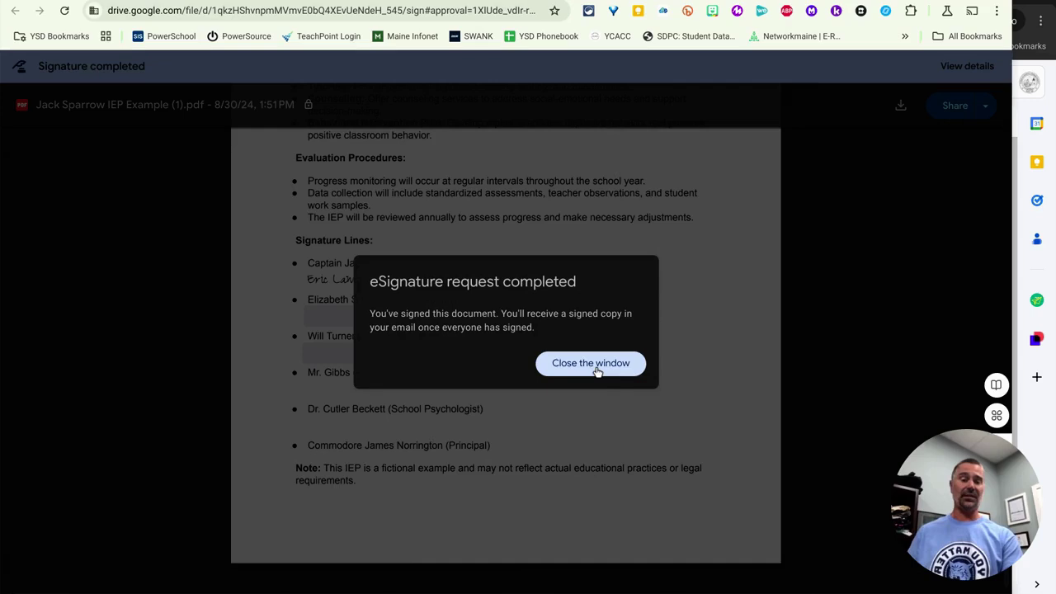
click(597, 371)
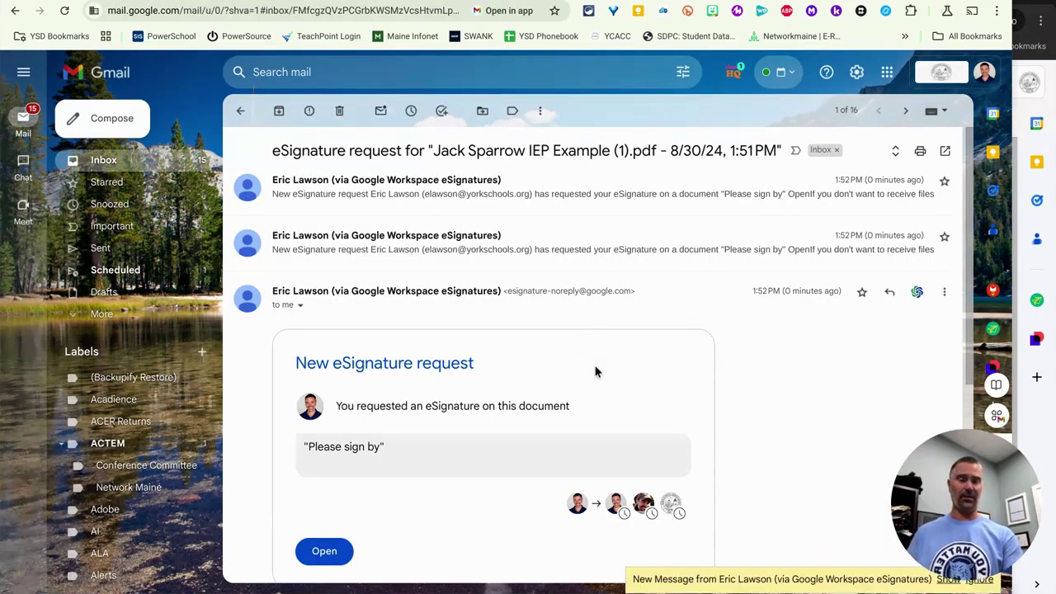
Open the eSigned Document Ready email and scroll to its signed IEP PDF attachment.
click(946, 580)
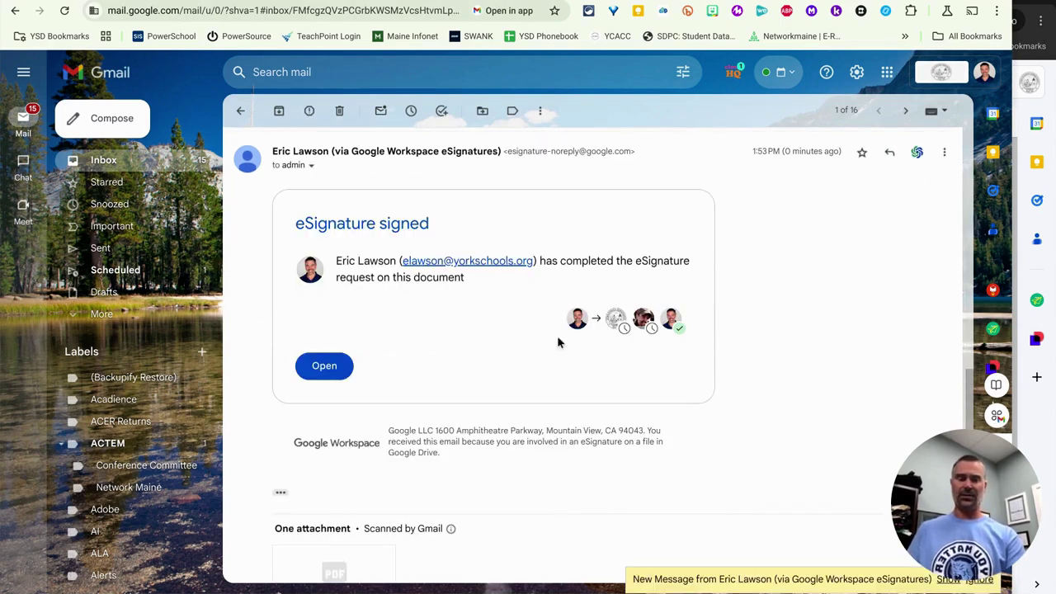
click(948, 580)
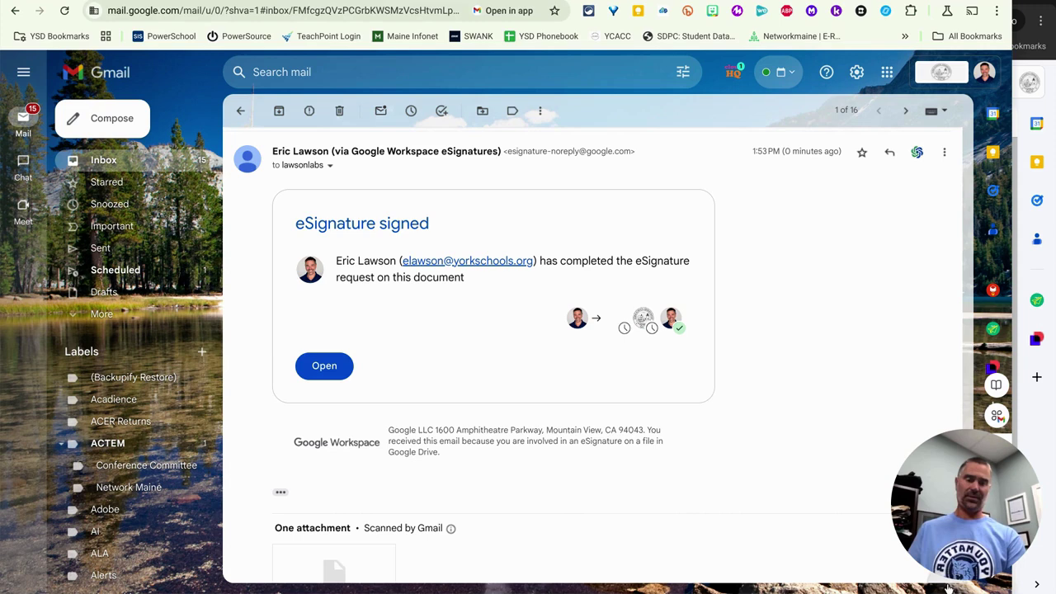
scroll(718, 499, down, 2)
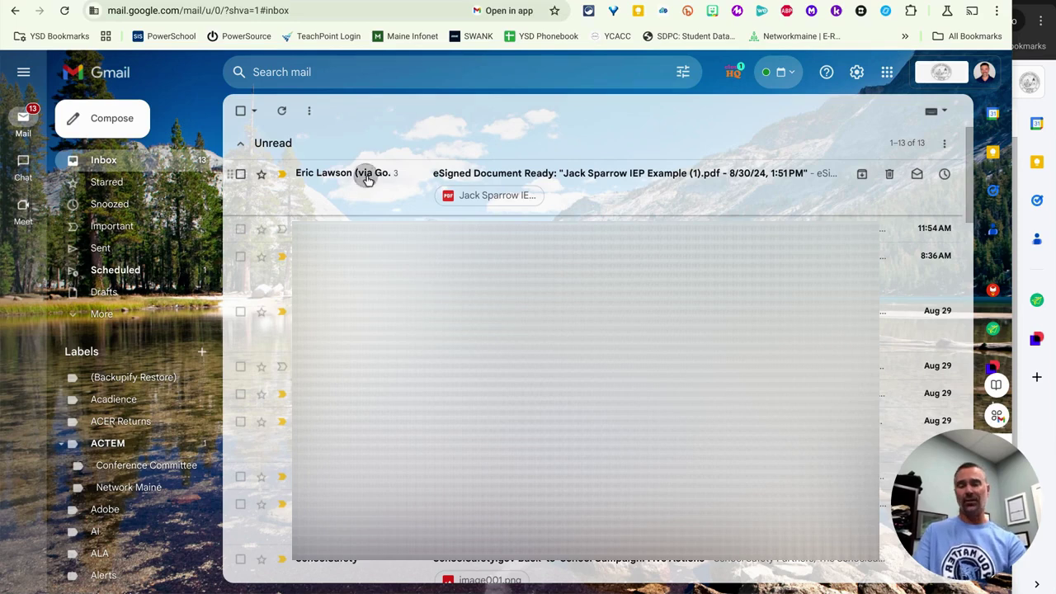
click(368, 180)
scroll(575, 437, down, 3)
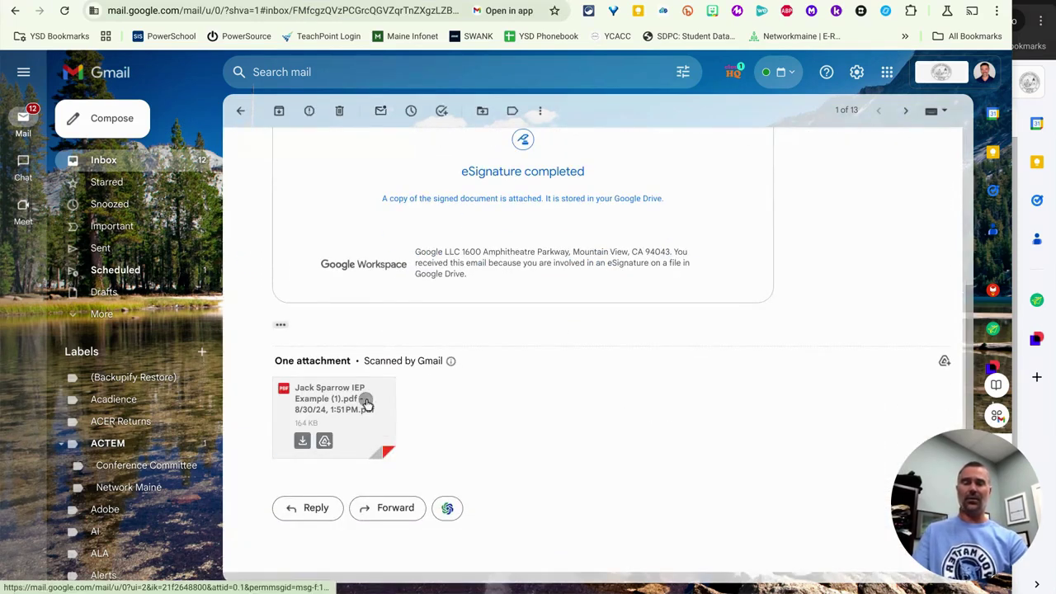
Open the signed IEP PDF attachment and review its dated signatures.
click(363, 399)
scroll(504, 256, down, 1)
scroll(520, 240, down, 10)
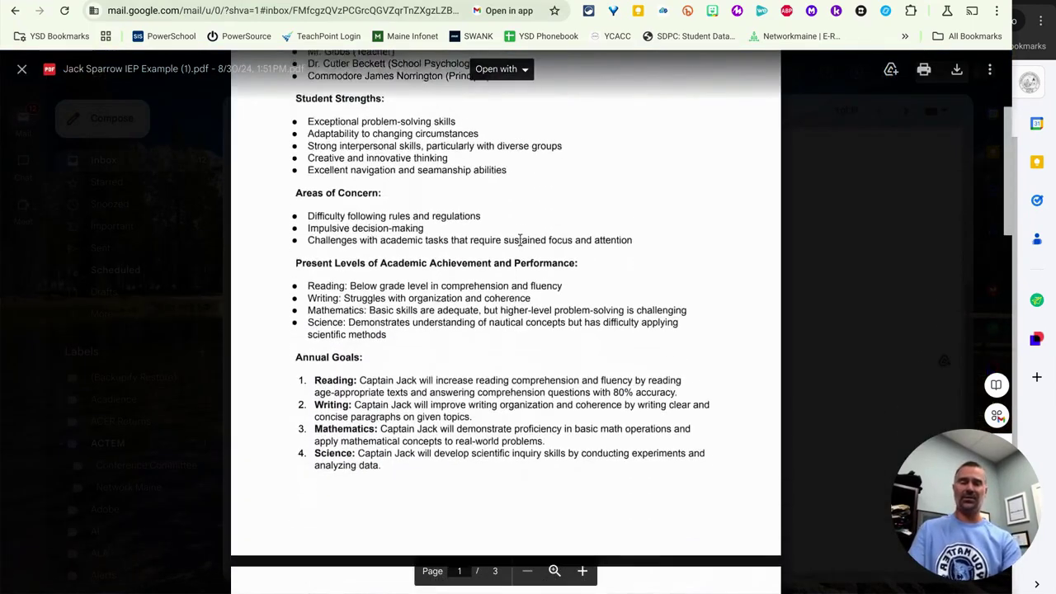
scroll(520, 240, down, 1)
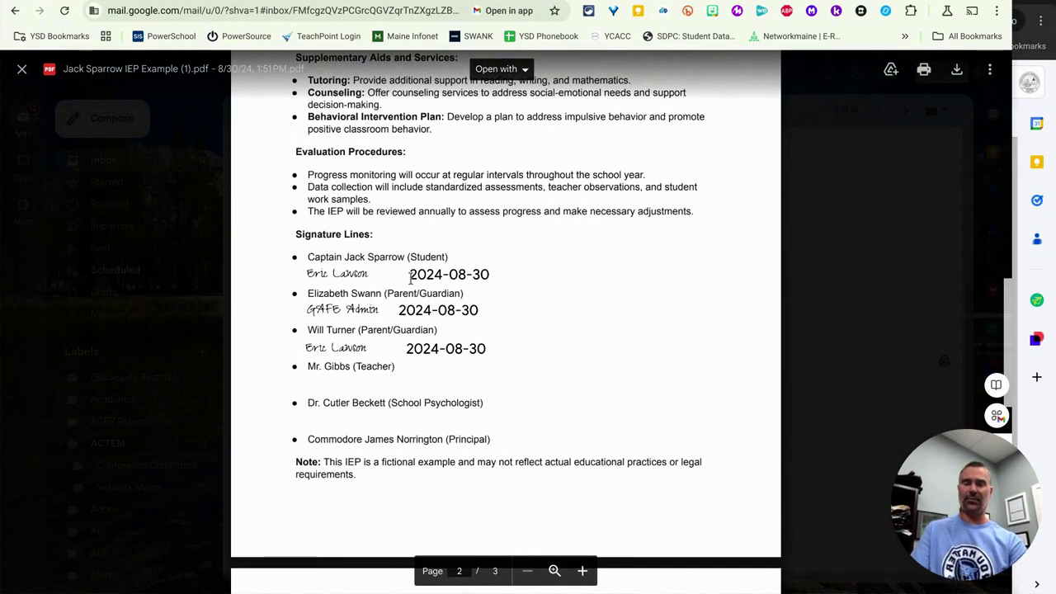
scroll(533, 260, up, 10)
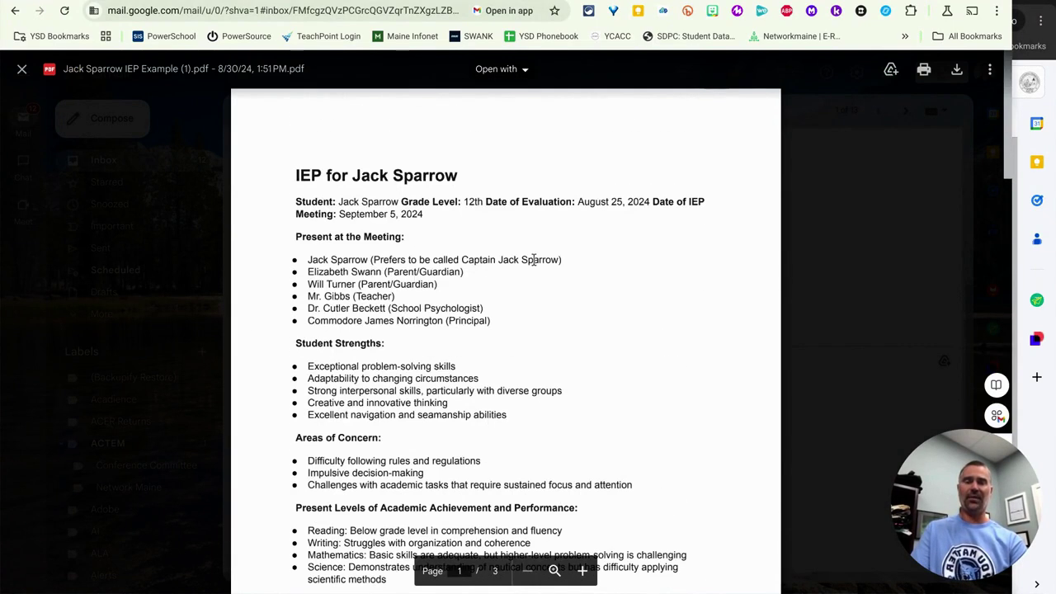
Move the signed IEP PDF into the eSignatures folder in Drive.
click(891, 73)
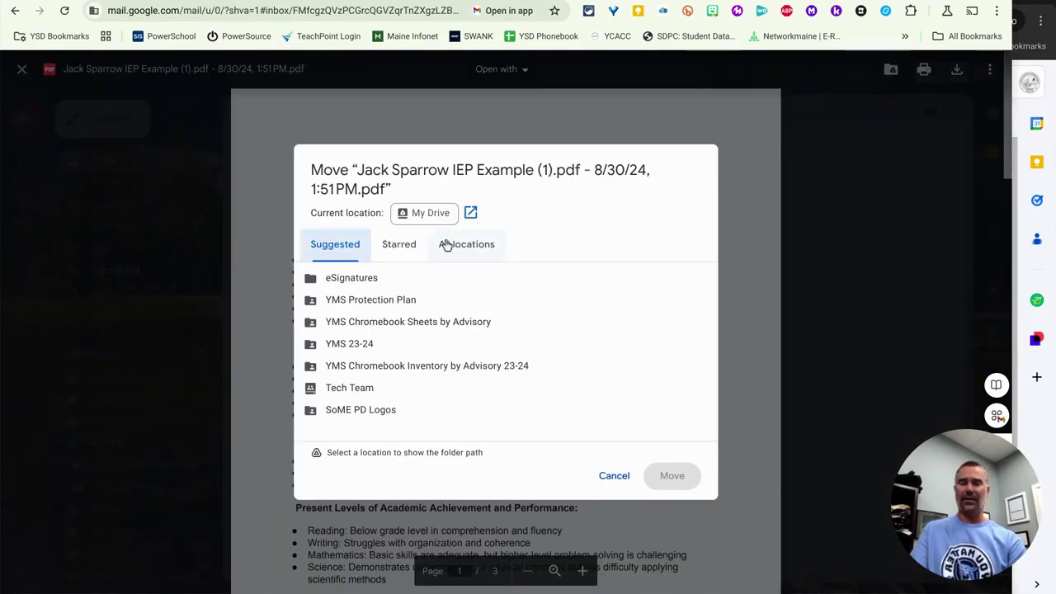
mouse_move(377, 281)
click(632, 279)
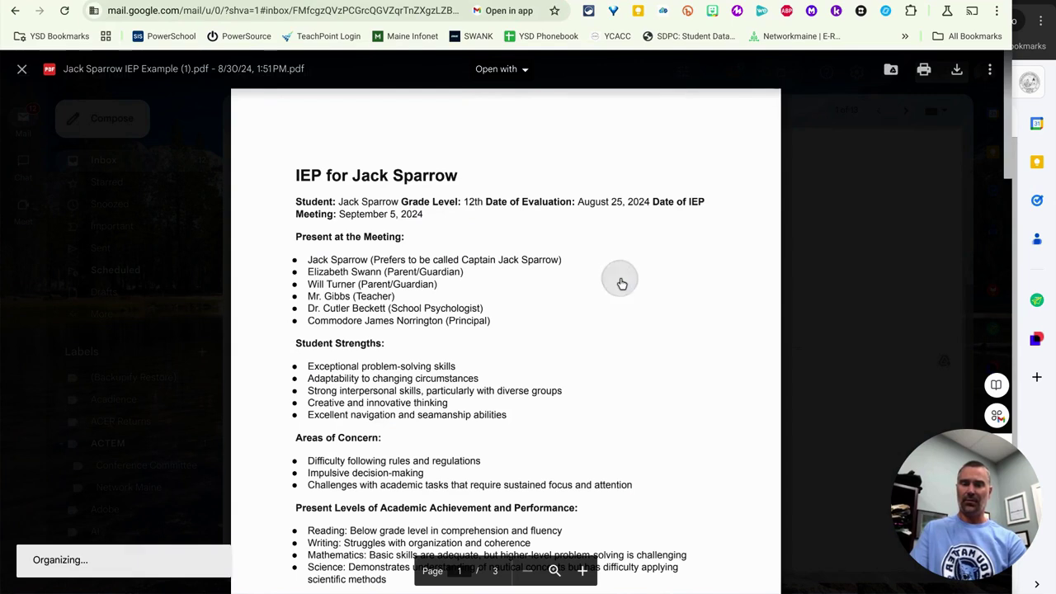